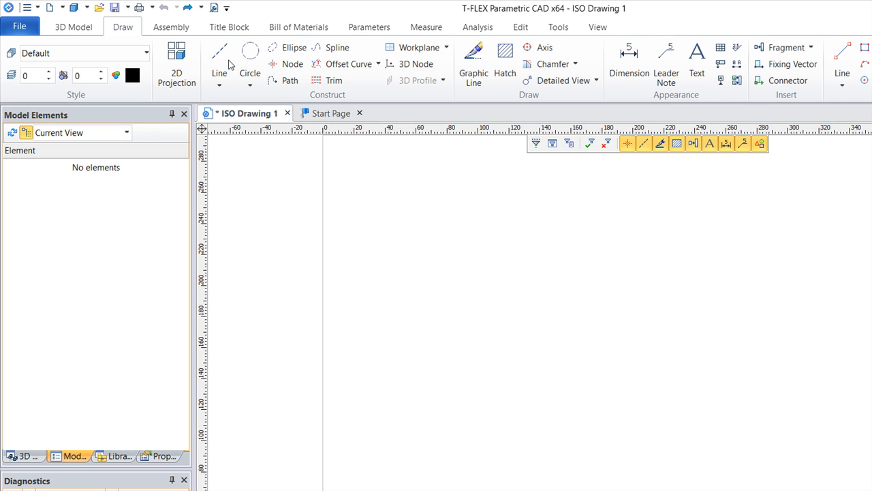
- Construct two horizontal construction lines about 114 mm apart across the drawing
key(l)
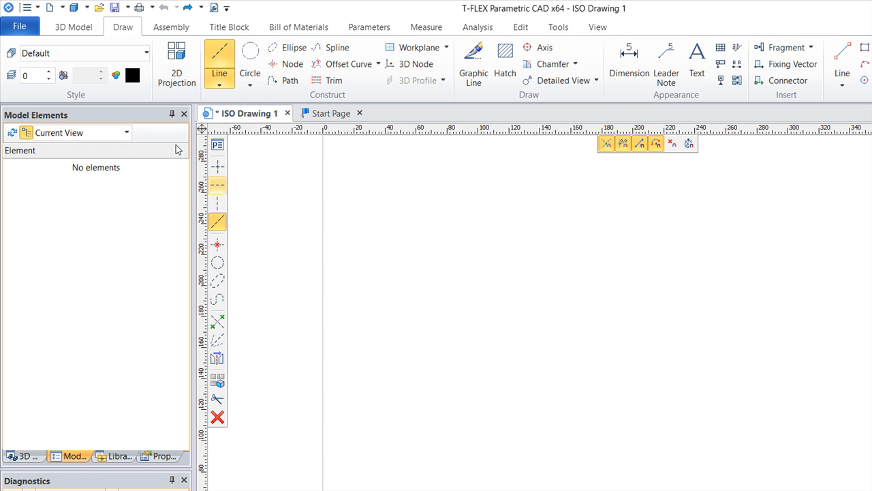
key(h)
click(441, 201)
click(487, 342)
key(Escape)
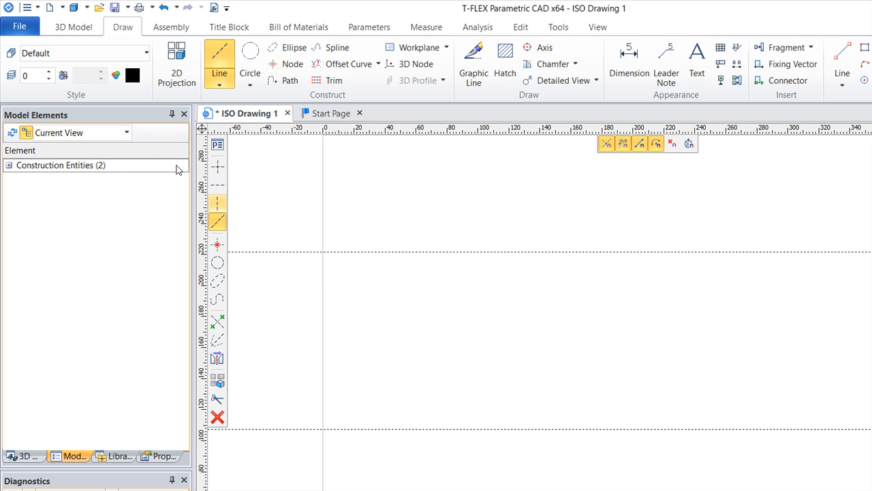
- Construct two vertical construction lines about 165 mm apart, crossing both horizontal ones
key(v)
click(398, 293)
key(Escape)
scroll(521, 250, down, 1)
scroll(521, 253, up, 2)
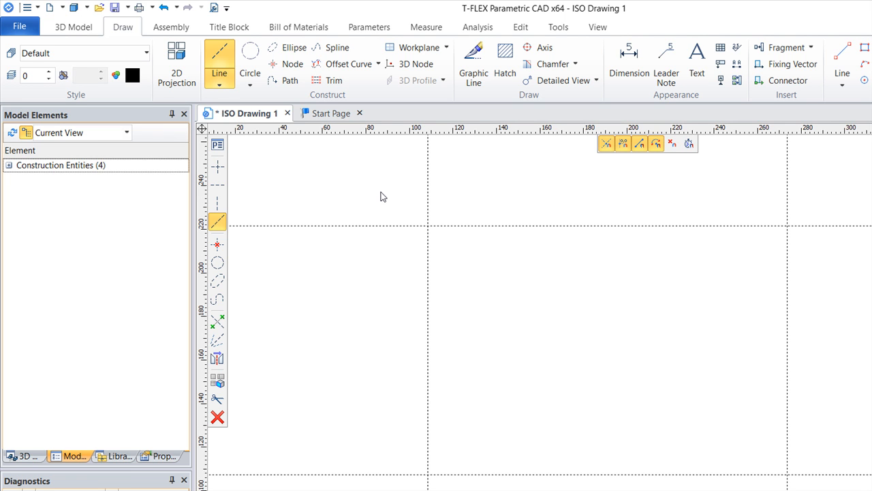
- Place a node at each of the four intersections of the construction lines
middle_drag(489, 270, 511, 290)
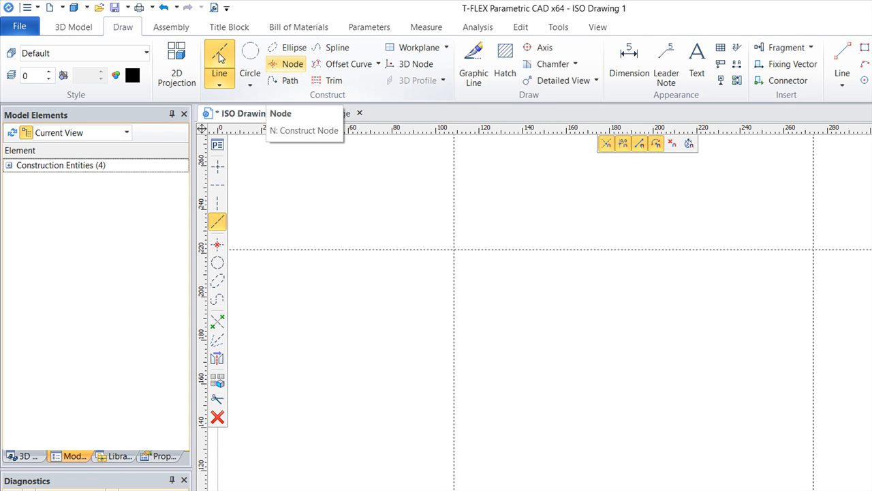
key(n)
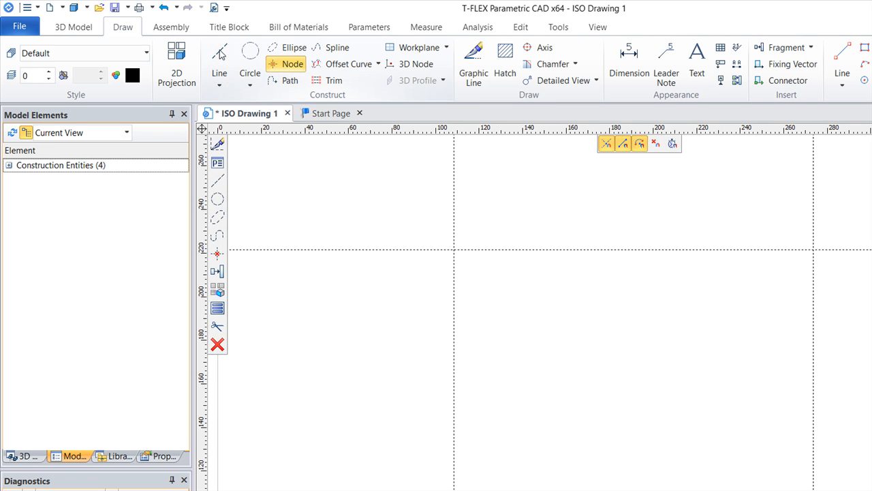
click(368, 208)
click(661, 209)
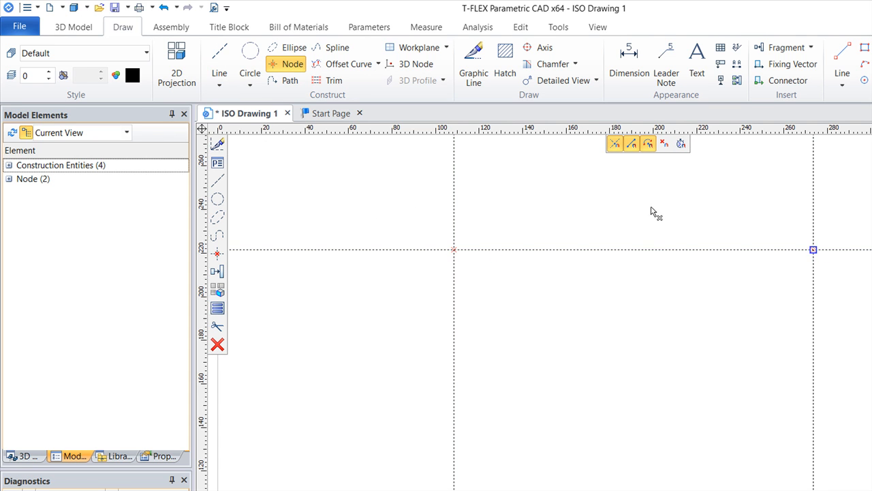
click(649, 400)
middle_drag(706, 293, 666, 293)
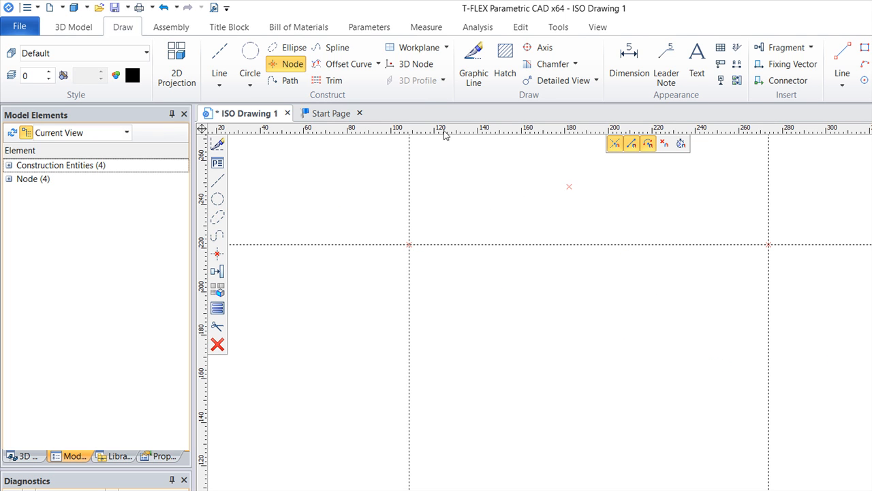
- Draw continuous graphic lines through the four corner nodes to outline a closed rectangle
click(474, 69)
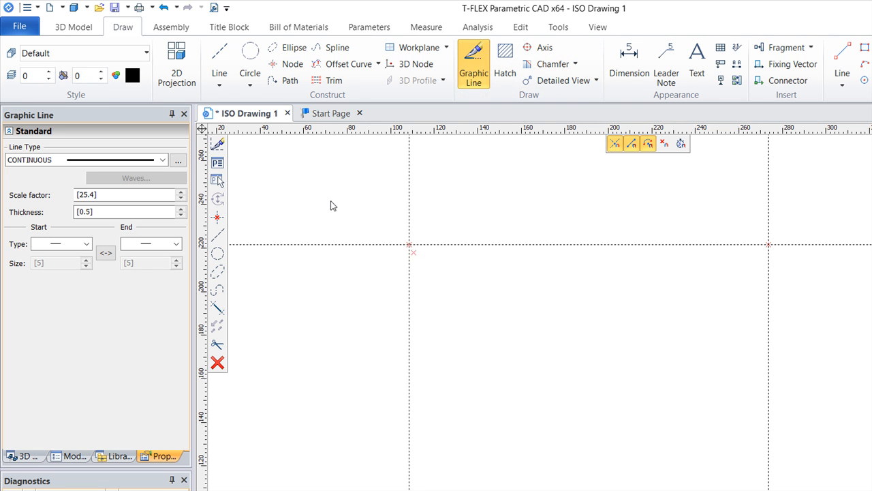
click(409, 244)
click(769, 244)
click(769, 490)
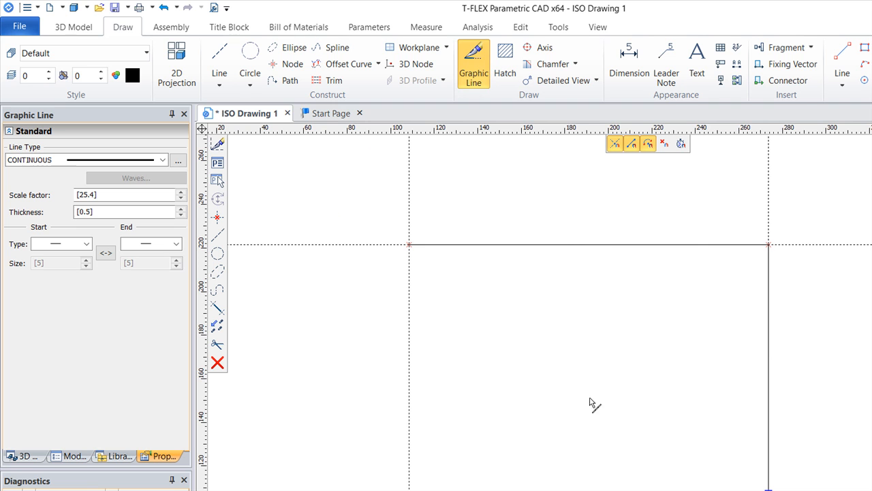
click(408, 490)
click(409, 244)
- Construct two diagonal construction lines through the opposite corner nodes of the rectangle
scroll(572, 369, up, 1)
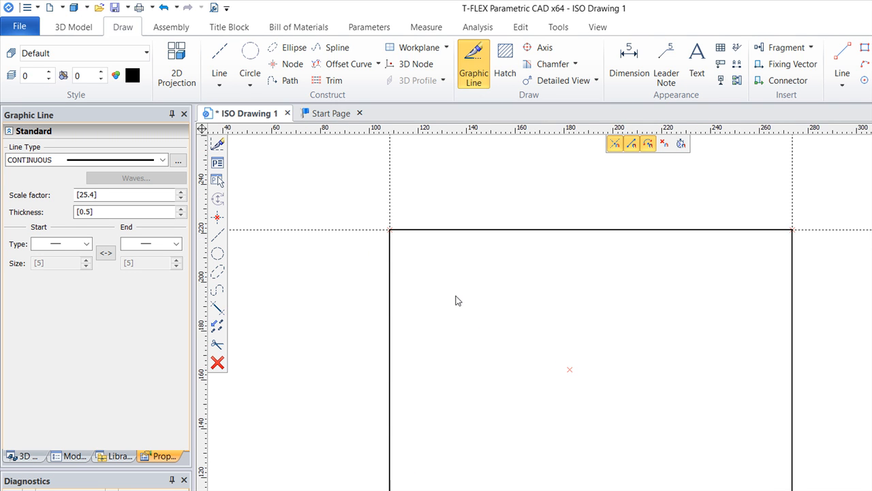
scroll(458, 300, down, 2)
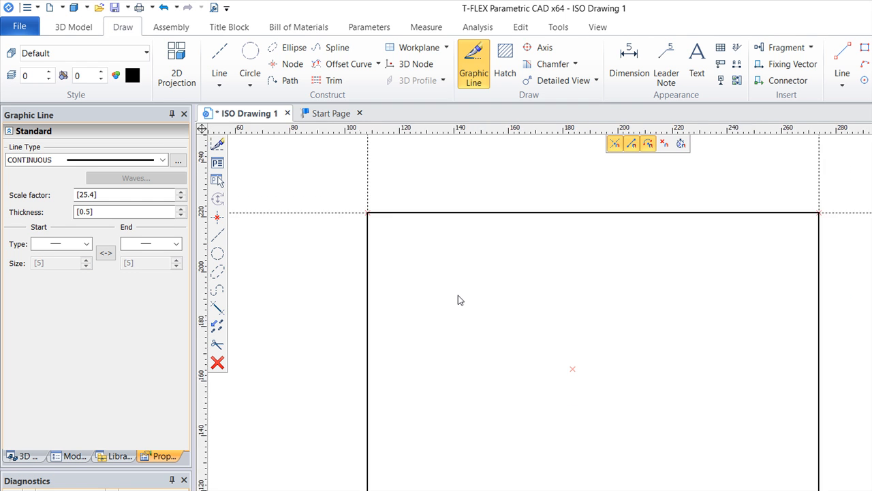
scroll(458, 295, down, 1)
middle_drag(472, 297, 471, 283)
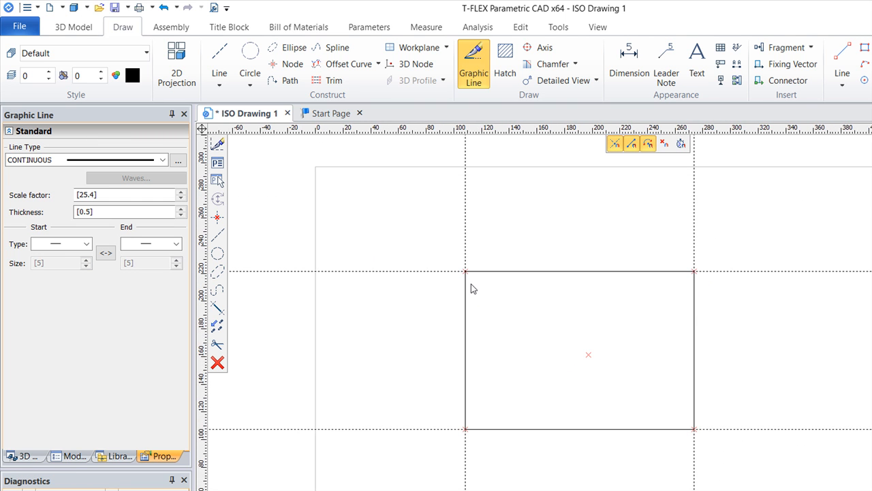
scroll(471, 284, up, 2)
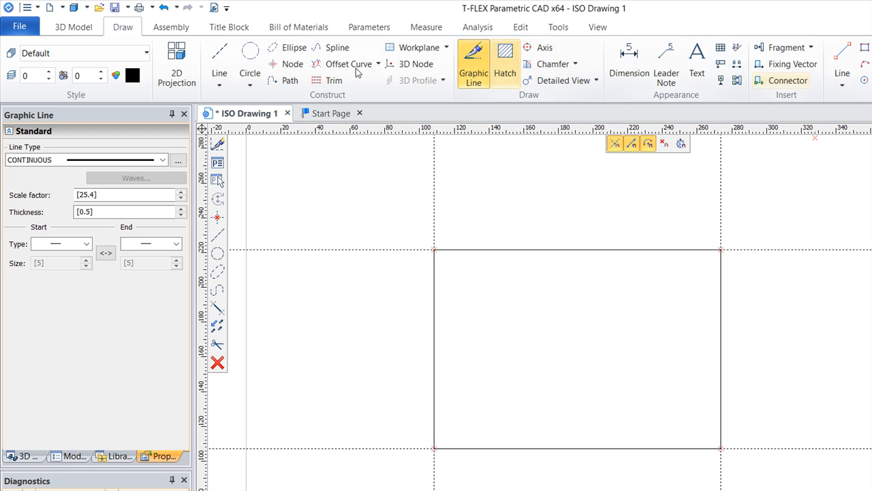
click(219, 65)
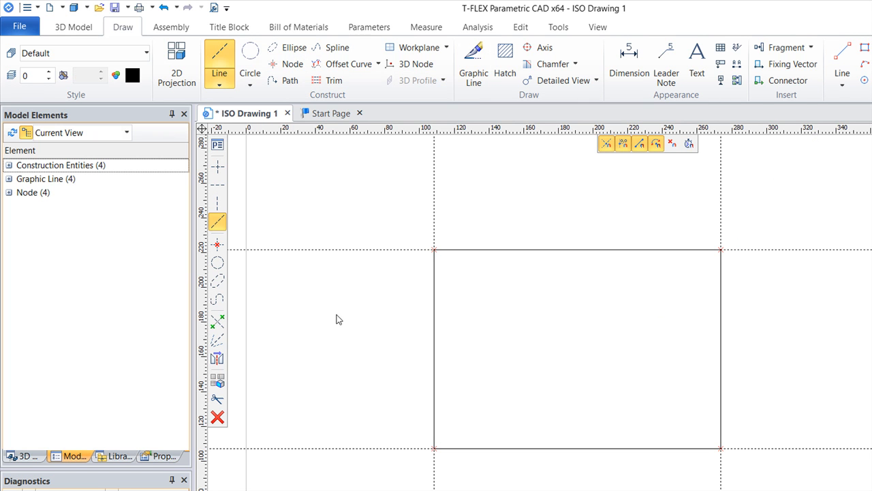
click(346, 366)
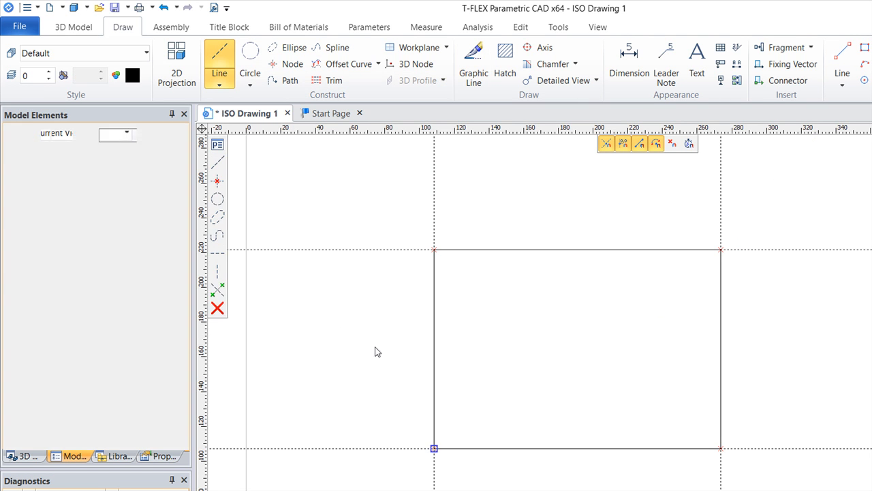
click(577, 204)
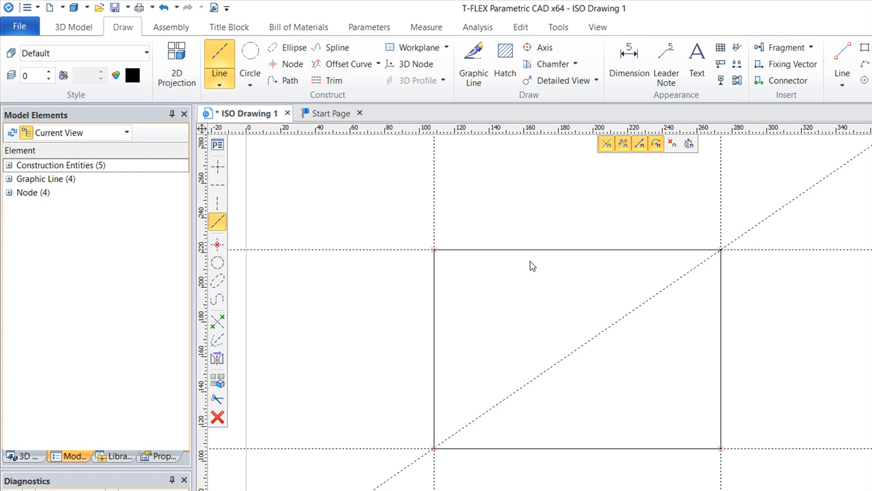
click(353, 203)
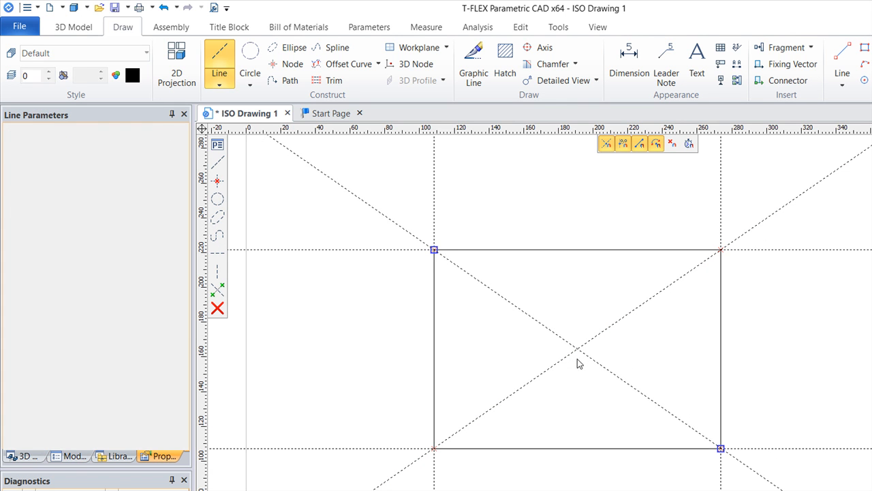
click(580, 361)
- Place a node where the diagonals cross and sketch a circle of about 38 mm radius centred on it
click(286, 64)
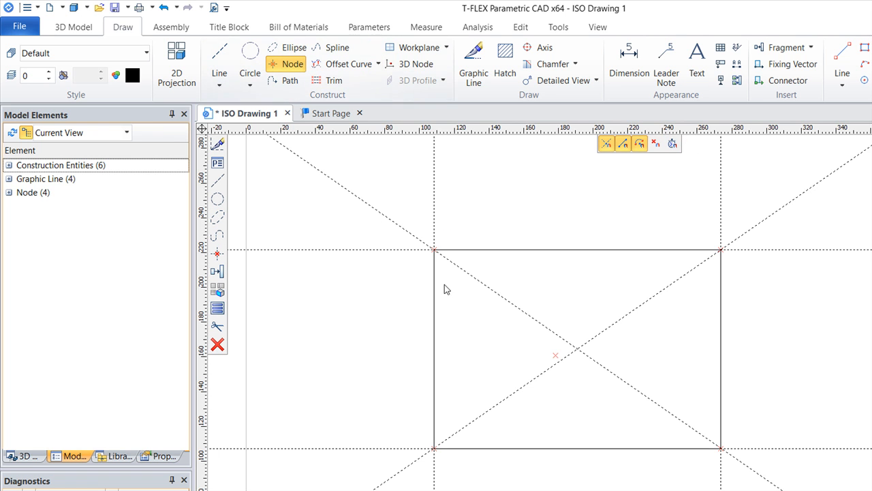
click(466, 289)
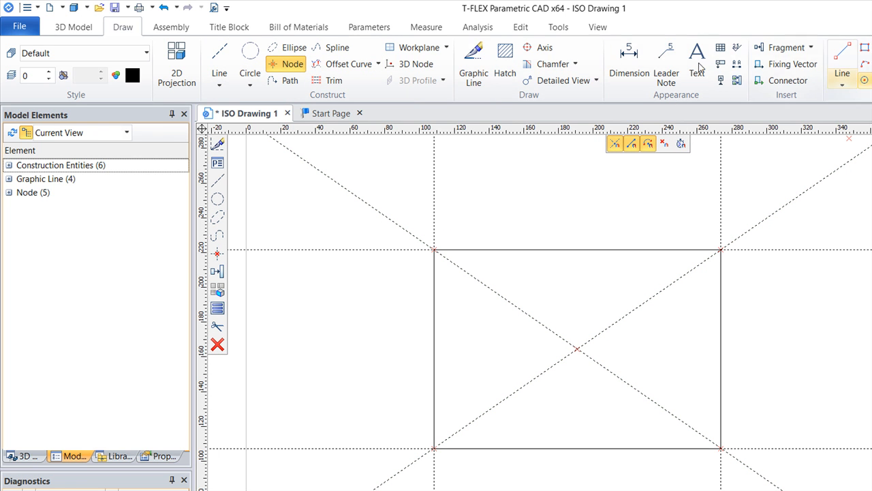
click(865, 80)
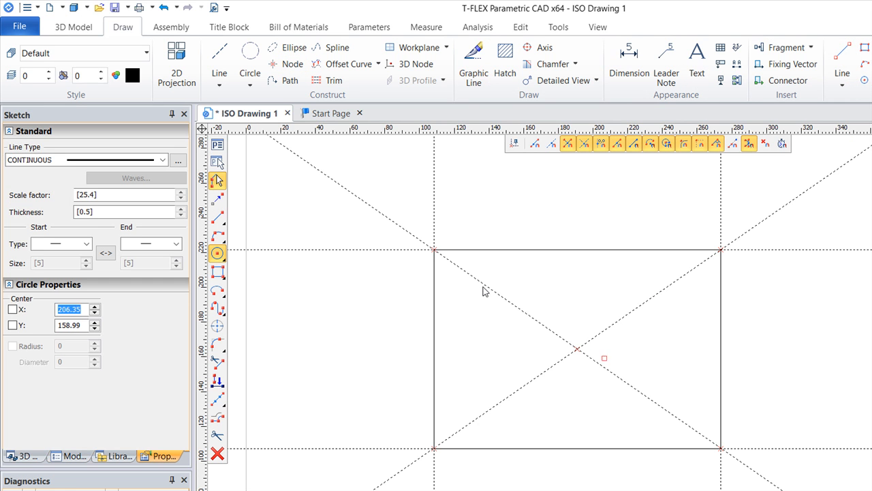
click(578, 349)
click(590, 413)
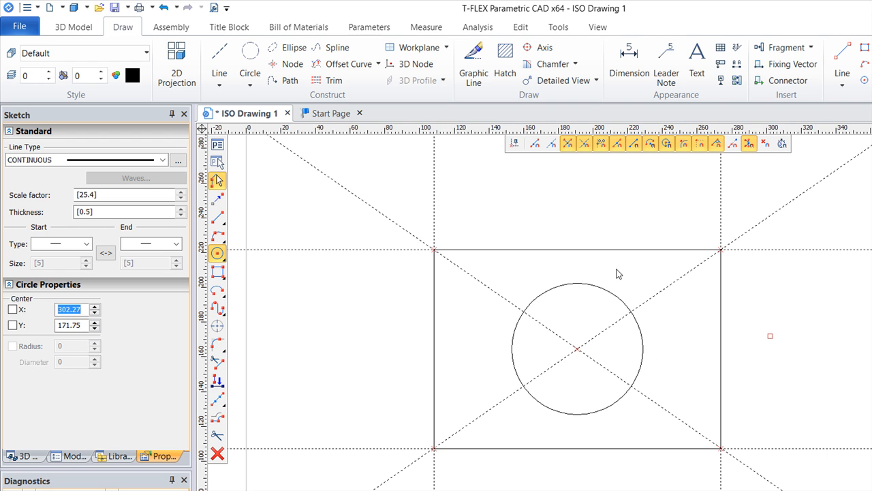
scroll(617, 272, up, 1)
scroll(621, 268, down, 3)
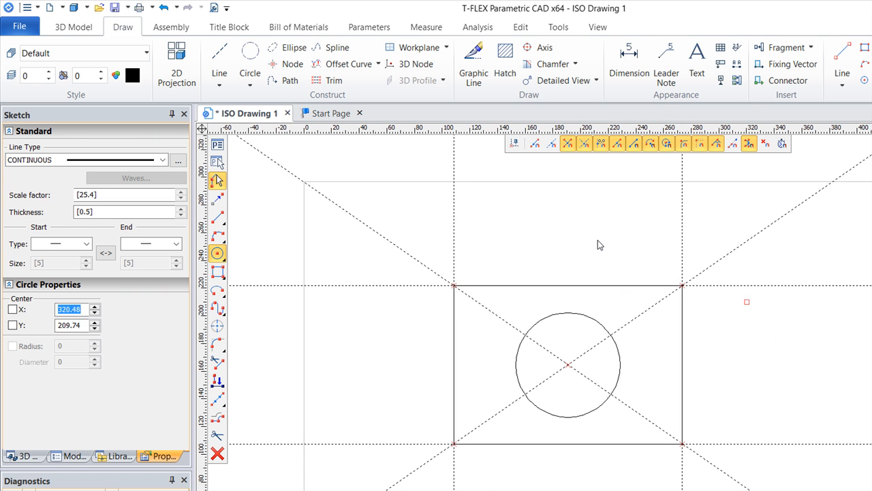
key(Escape)
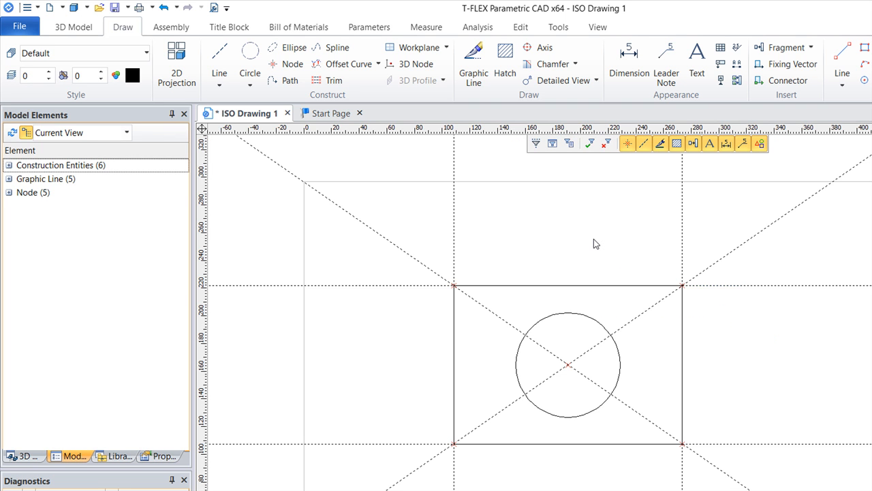
- Move the upper horizontal construction line up to about Y 239 to make the rectangle taller
click(594, 229)
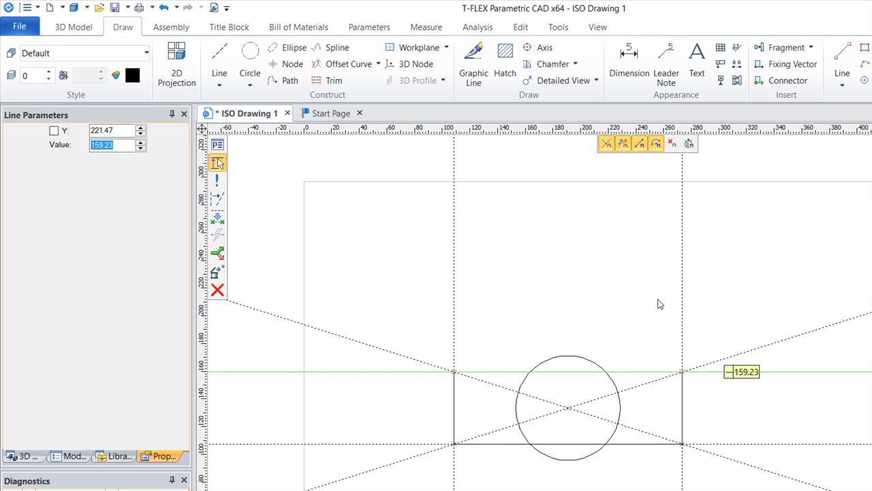
click(667, 210)
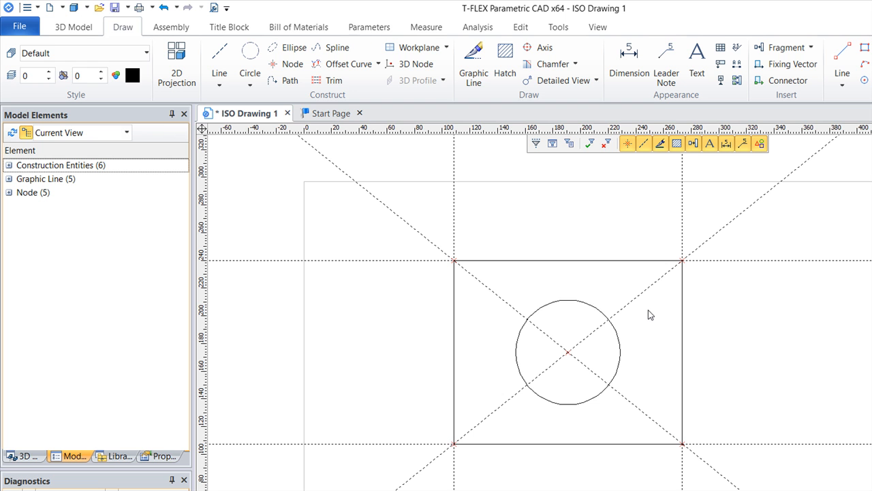
scroll(705, 300, up, 2)
scroll(703, 294, down, 4)
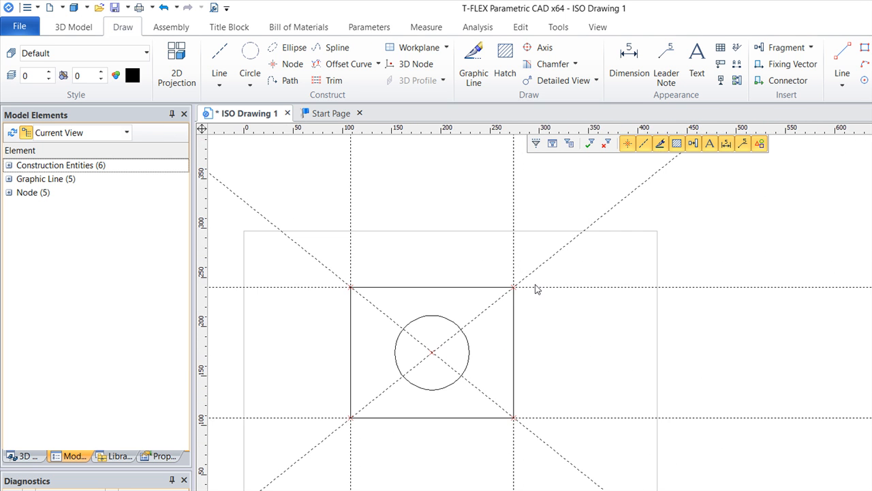
- Sketch a separate closed rectangle from four lines, about 107 by 80 mm, beyond the right edge of the sheet
click(842, 55)
click(864, 316)
click(759, 315)
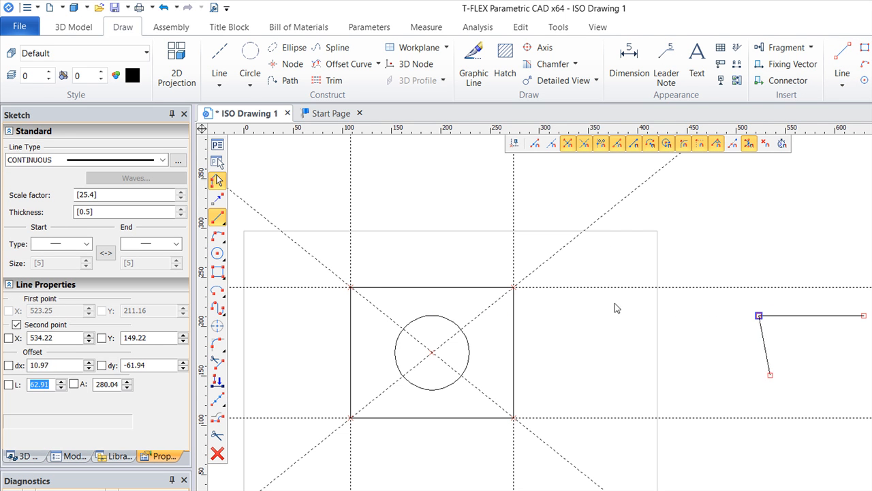
click(759, 394)
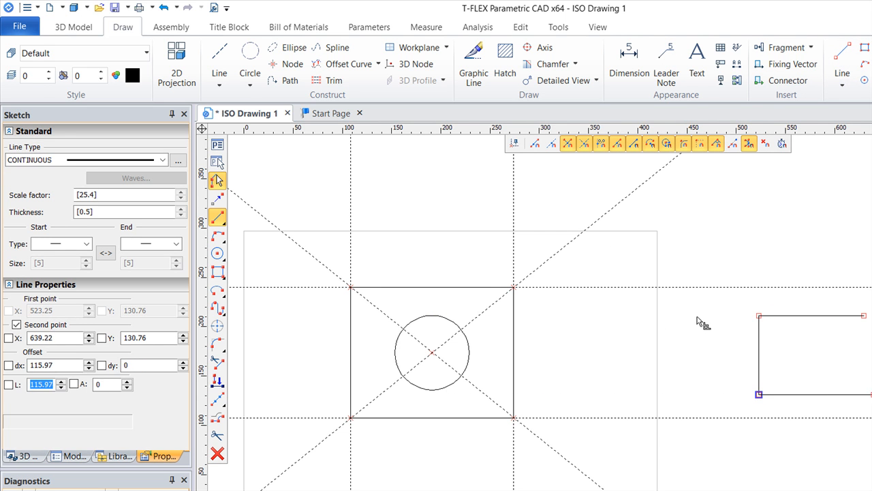
click(864, 394)
click(864, 315)
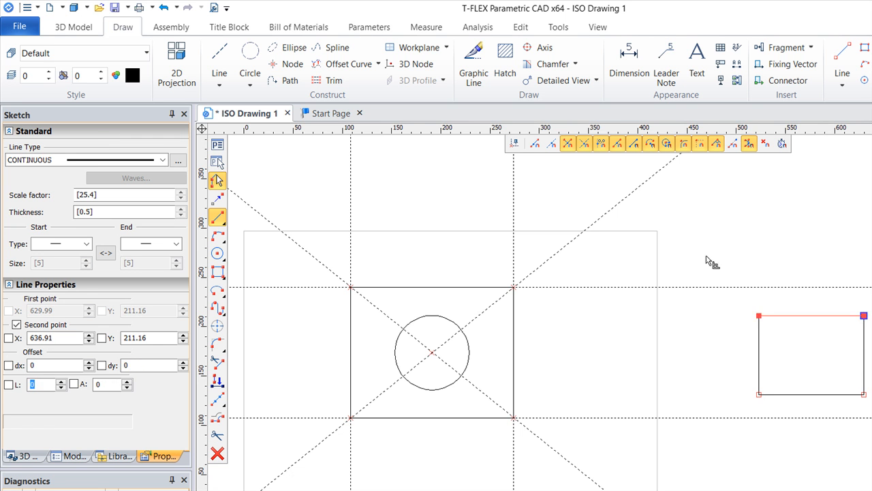
- Sketch a circle of about 26 mm radius inside the second rectangle, centred at about X 582, Y 163
scroll(737, 267, up, 5)
scroll(738, 268, down, 4)
middle_drag(608, 292, 716, 261)
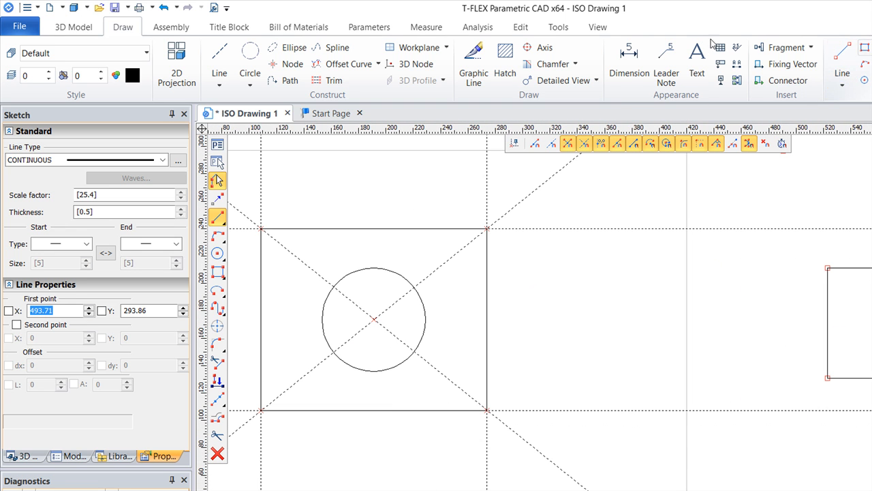
key(c)
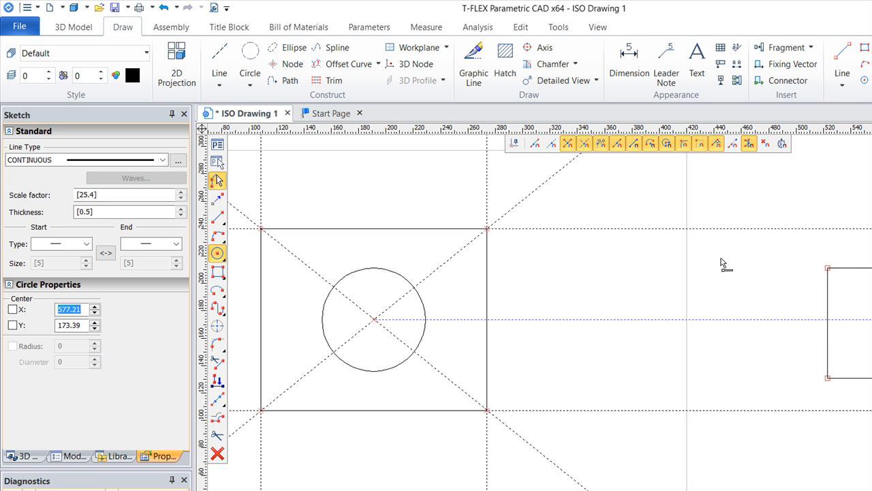
click(726, 270)
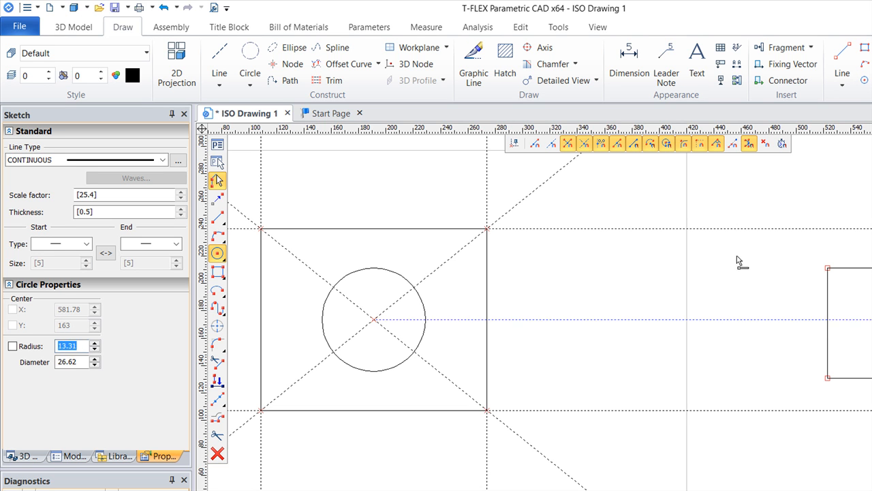
click(742, 243)
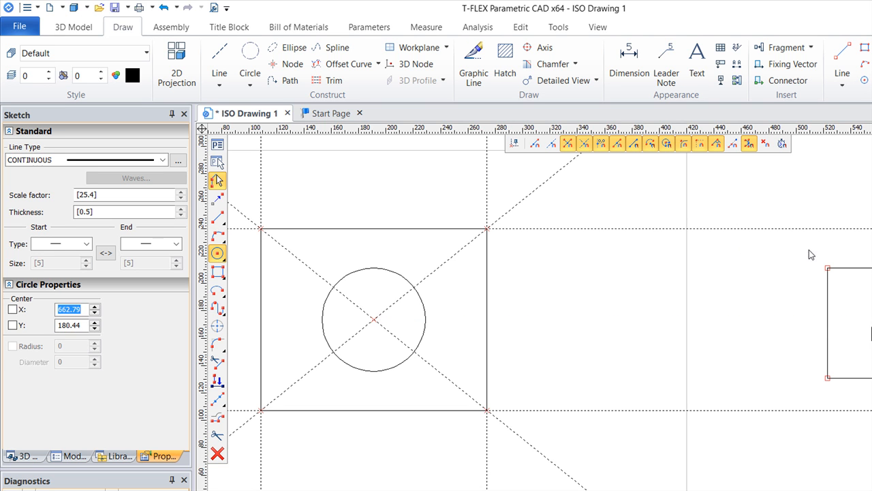
middle_drag(816, 248, 790, 260)
key(Escape)
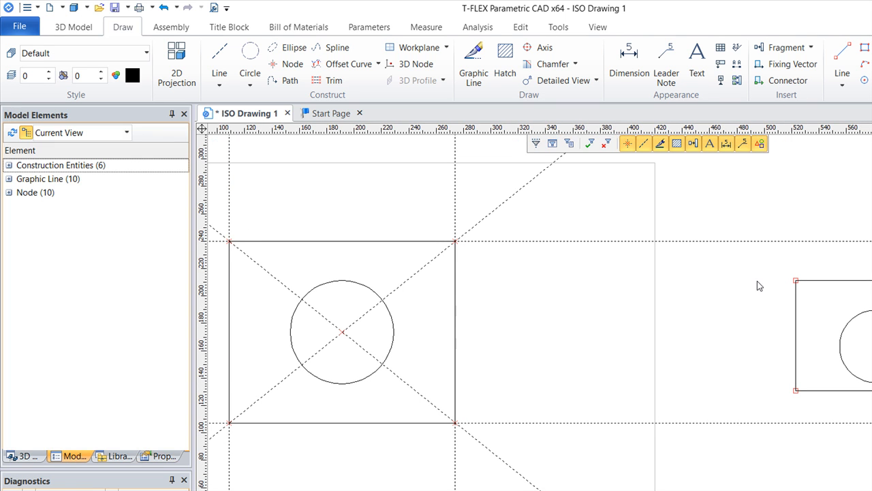
click(798, 283)
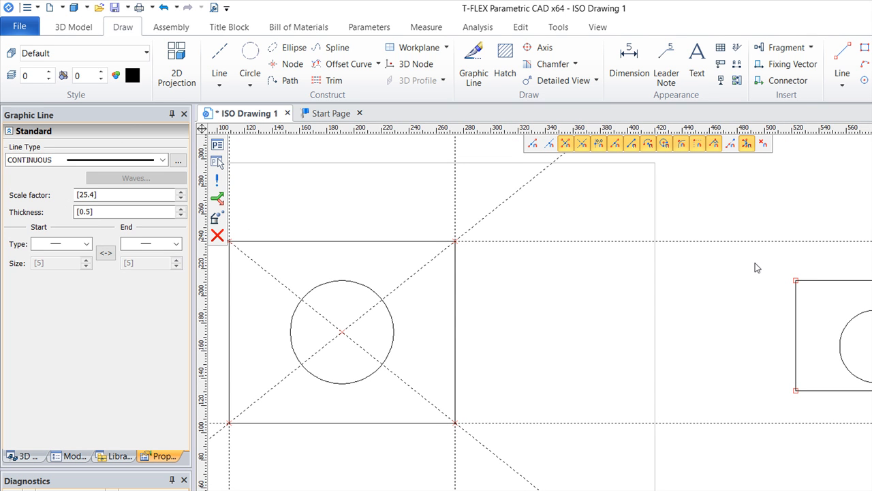
click(756, 267)
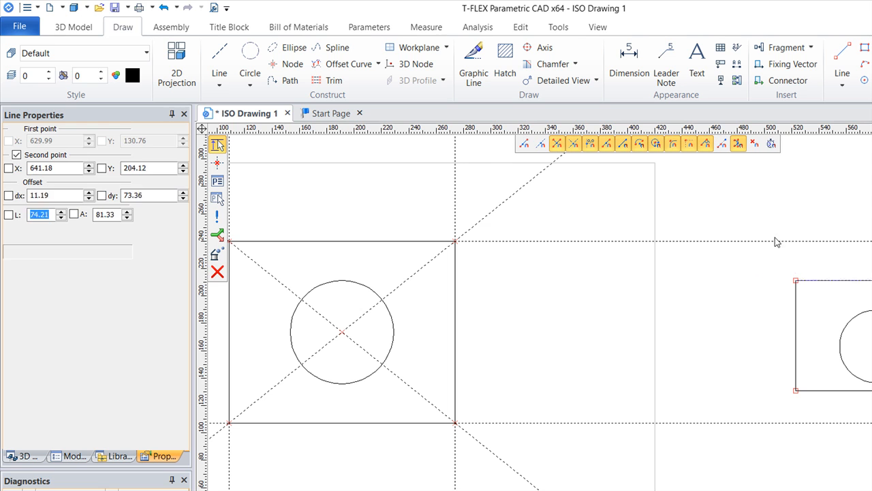
key(Escape)
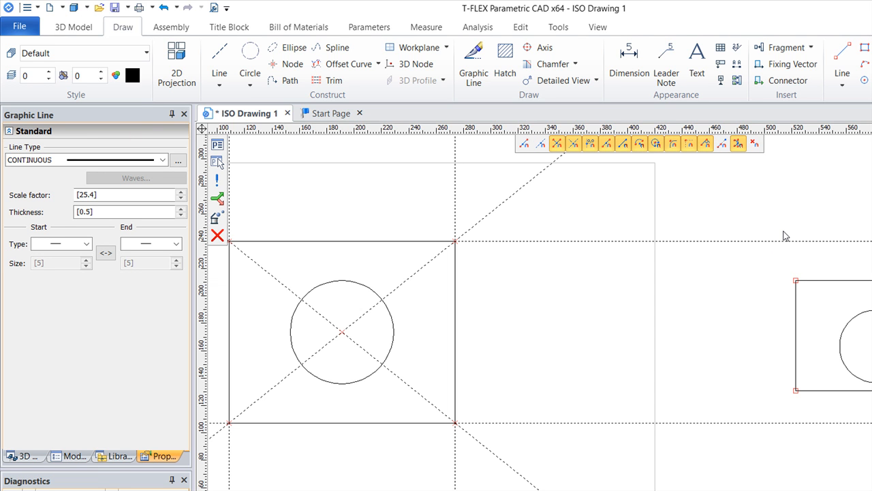
key(Escape)
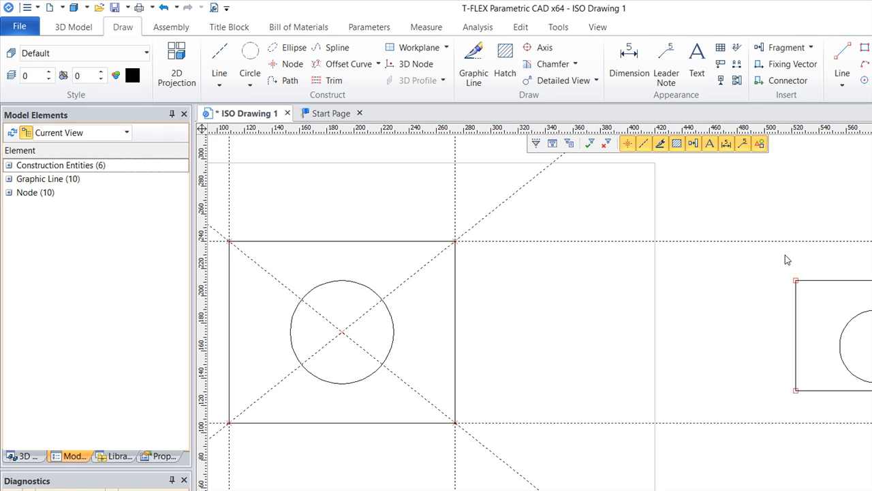